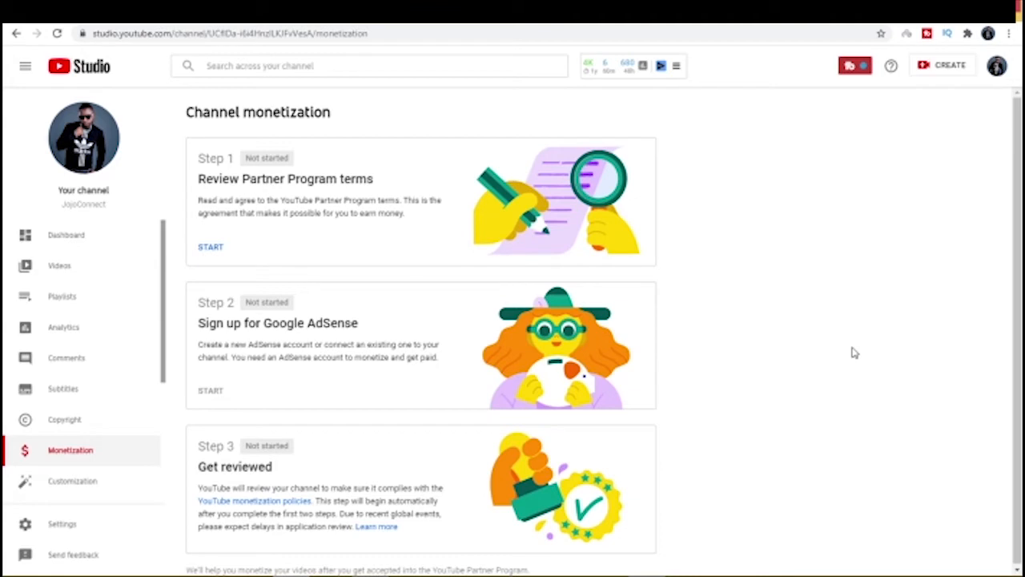
Review the YouTube Partner Program terms through to the end and accept them
click(211, 248)
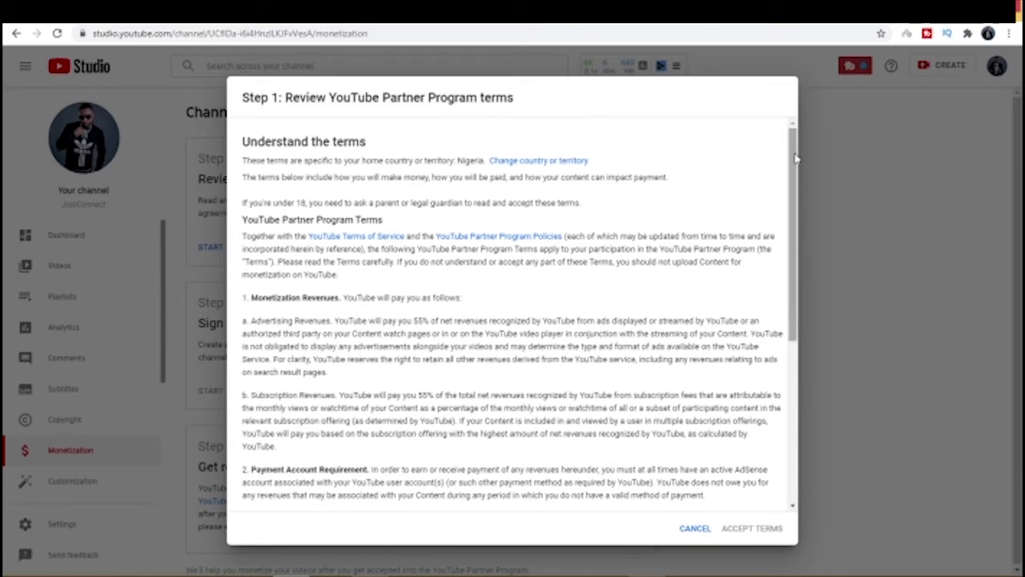
drag(797, 223, 798, 360)
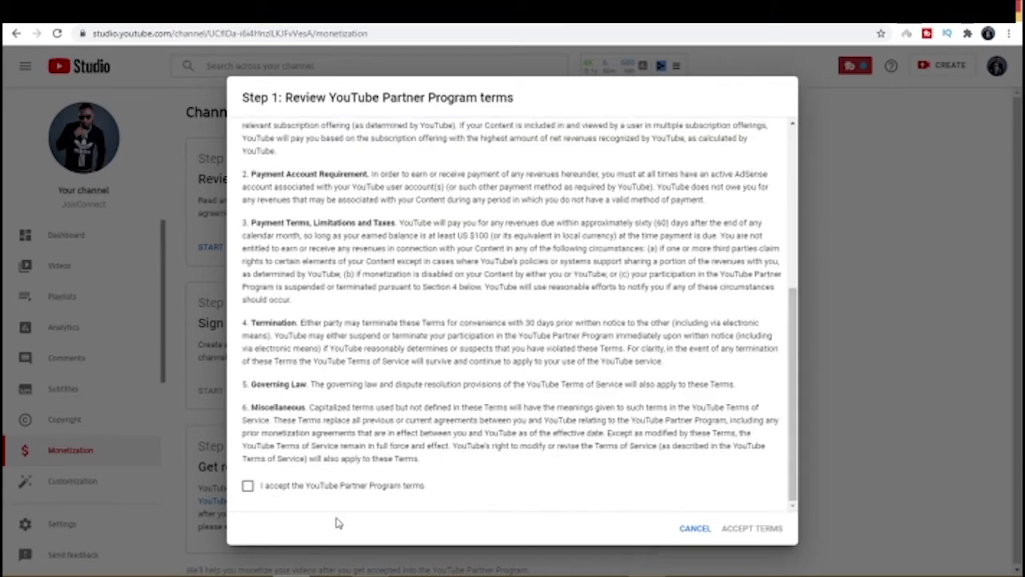
click(248, 489)
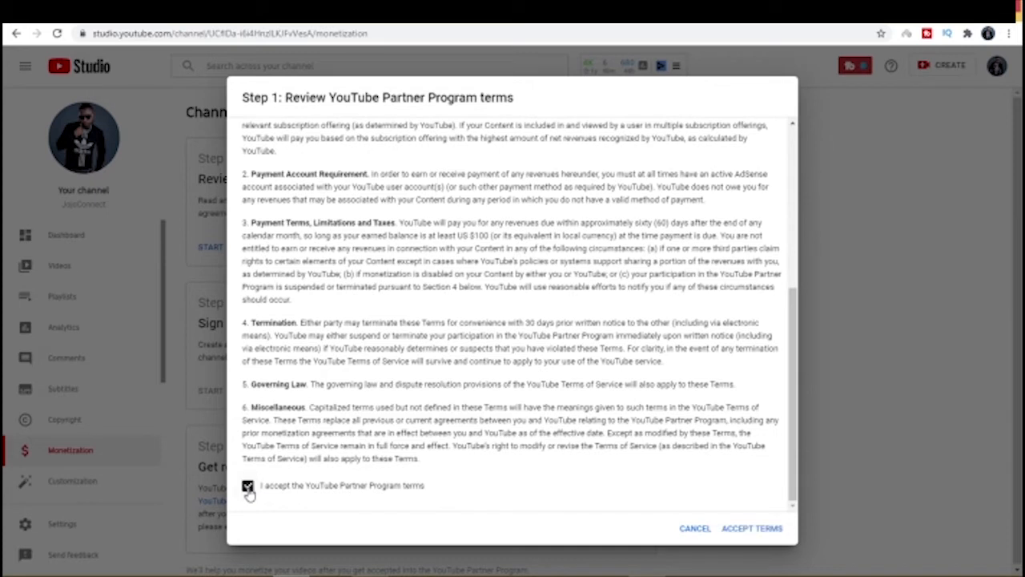
click(752, 531)
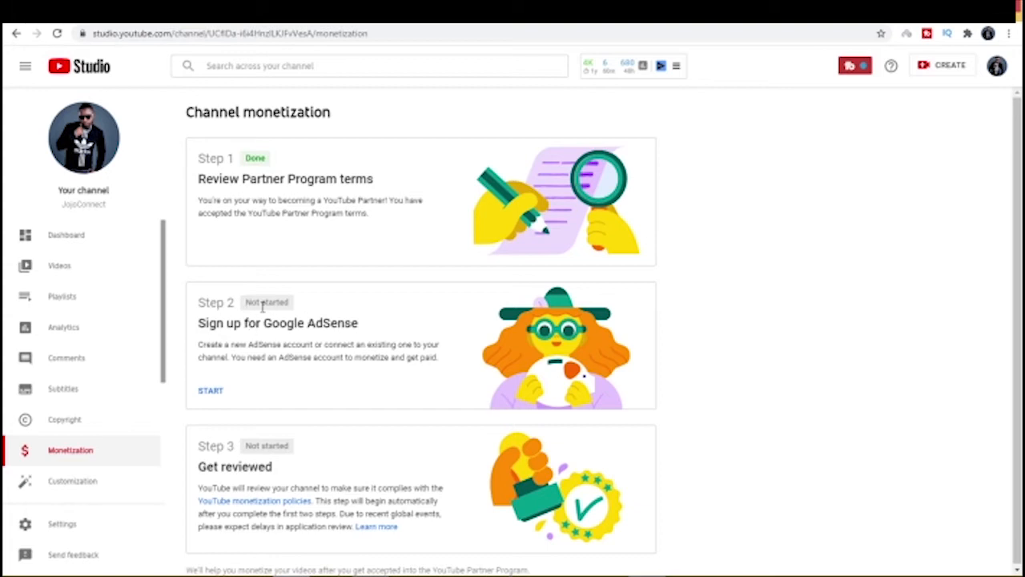
Start the Google AdSense sign-up and agree to verify the account's identity with a prompt on the phone
click(211, 391)
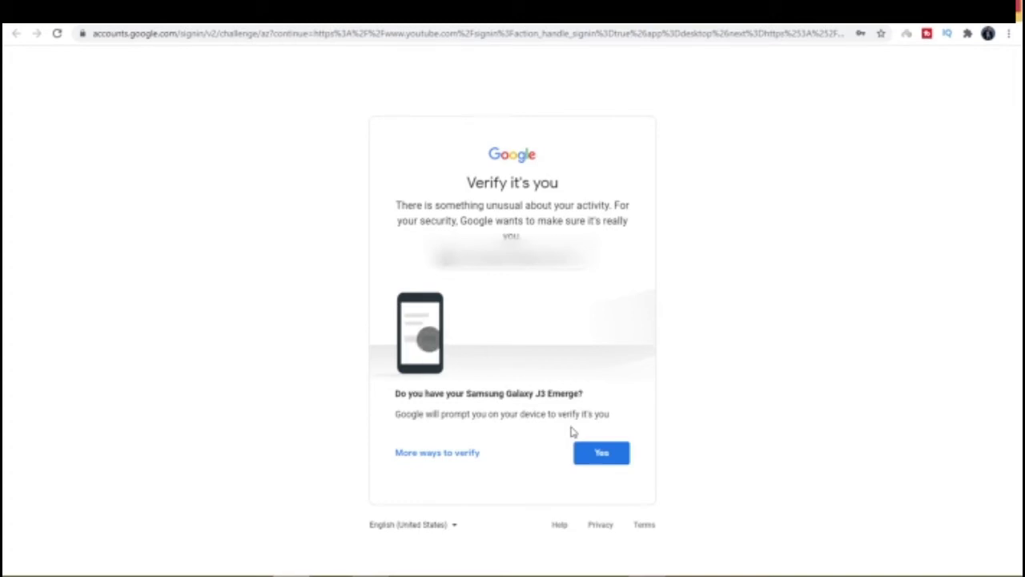
click(603, 454)
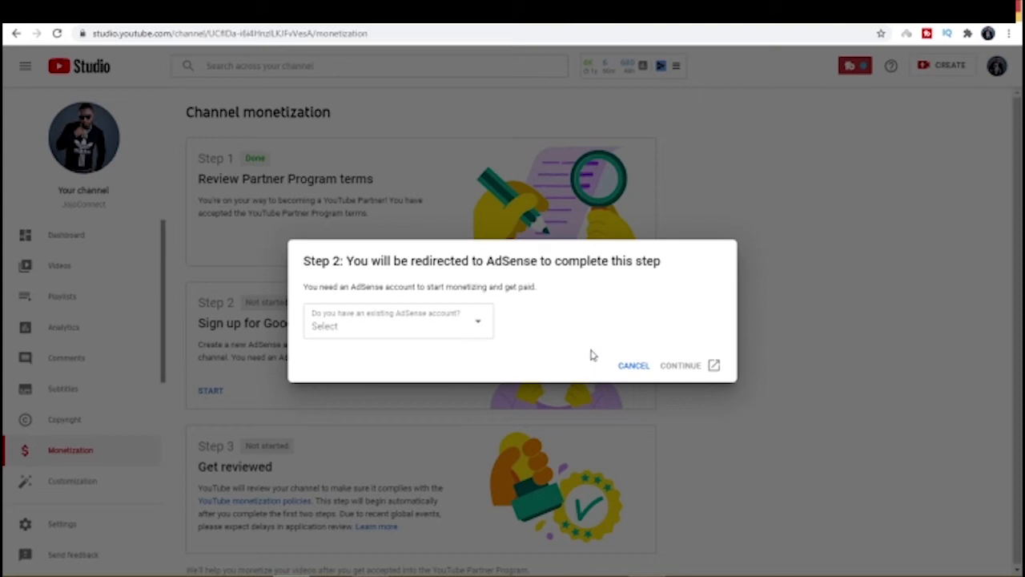
Answer "No, I don't have an existing account" for AdSense and continue to the AdSense site
click(324, 318)
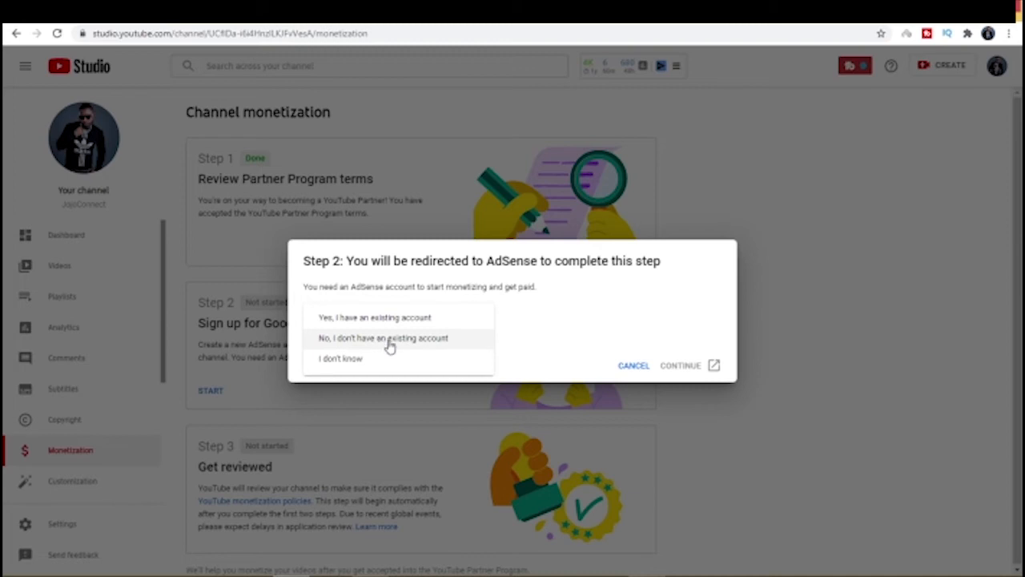
click(389, 343)
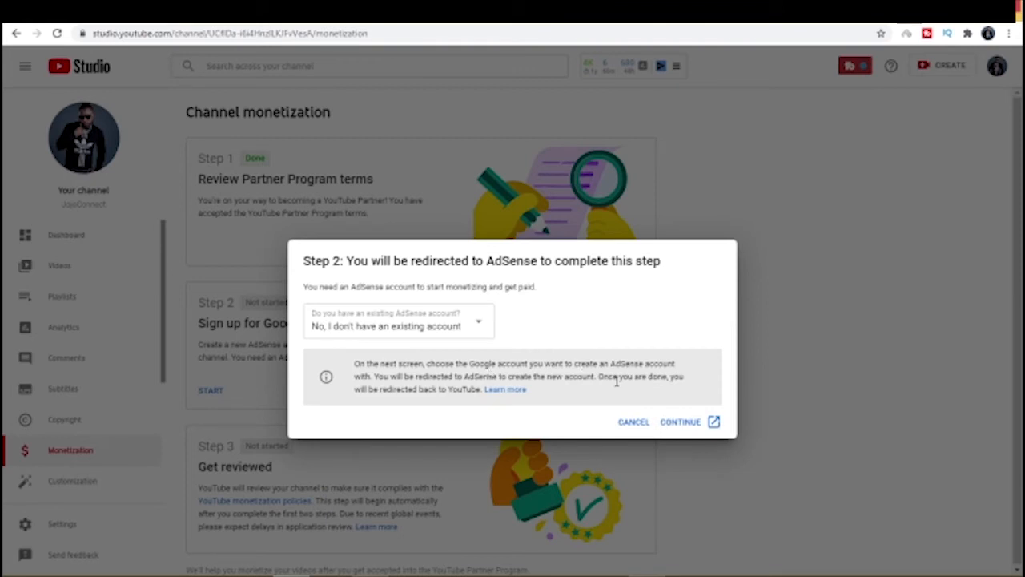
click(687, 427)
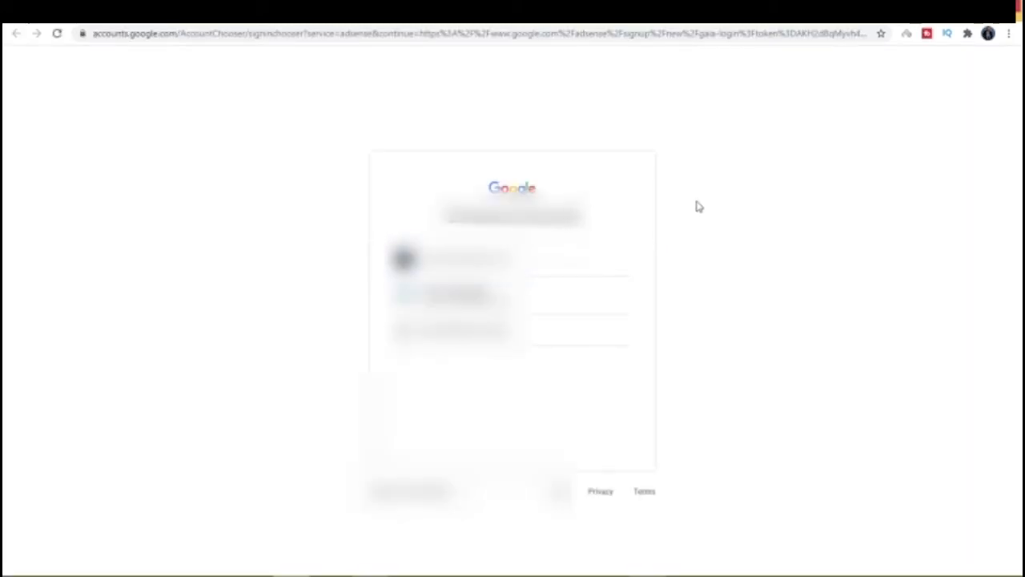
Choose the Google account to create AdSense with and dismiss the introduction over the AdSense home page
click(504, 255)
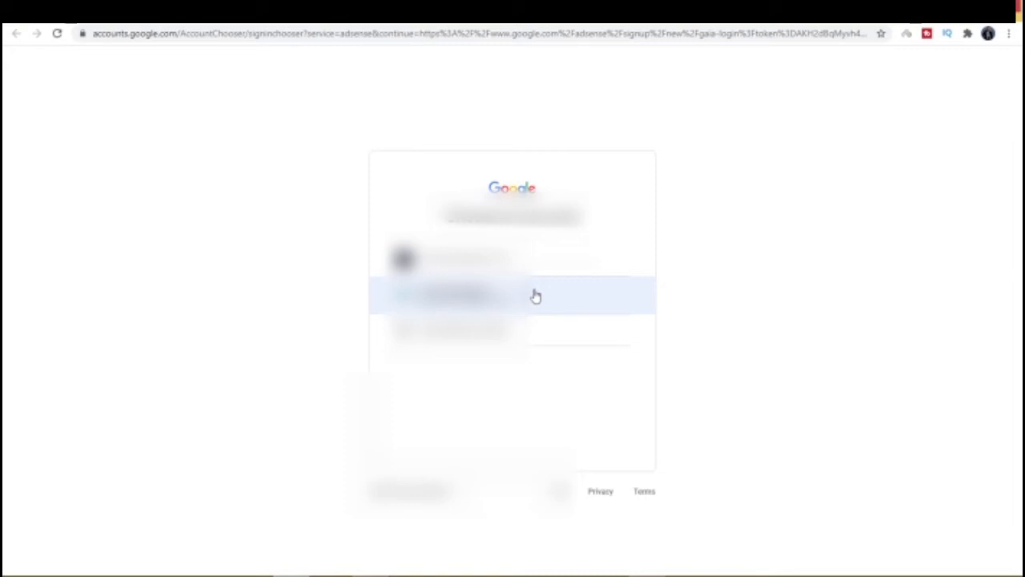
click(465, 260)
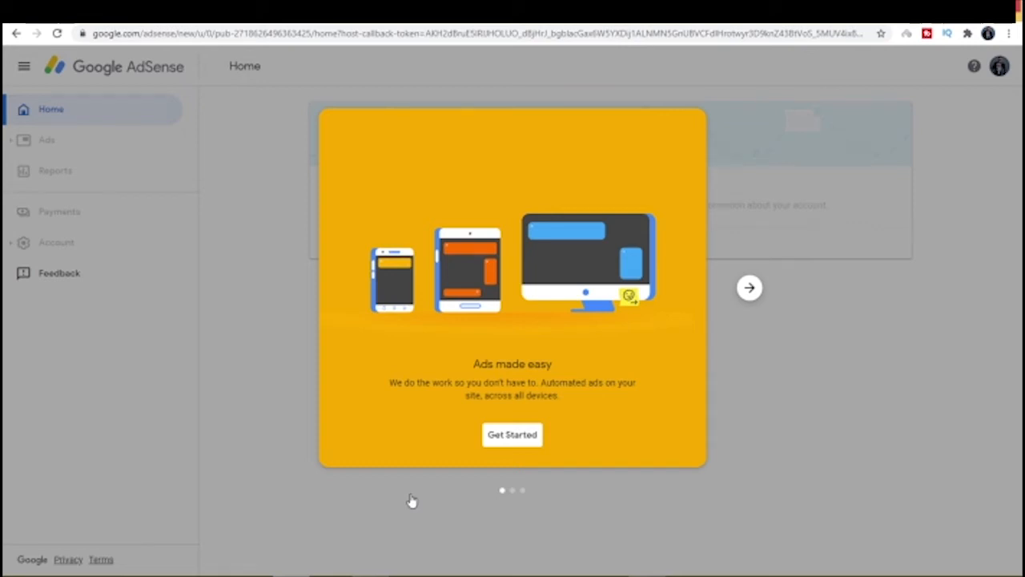
click(412, 501)
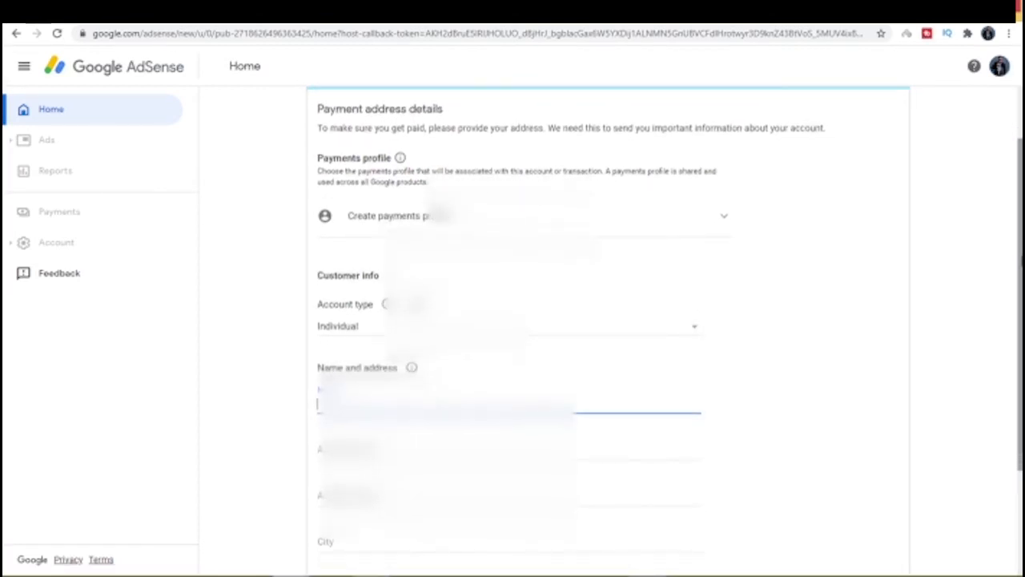
Set the account type in the payments profile's customer info to Individual
mouse_move(1022, 276)
mouse_down()
mouse_move(1022, 256)
mouse_move(1022, 267)
mouse_up()
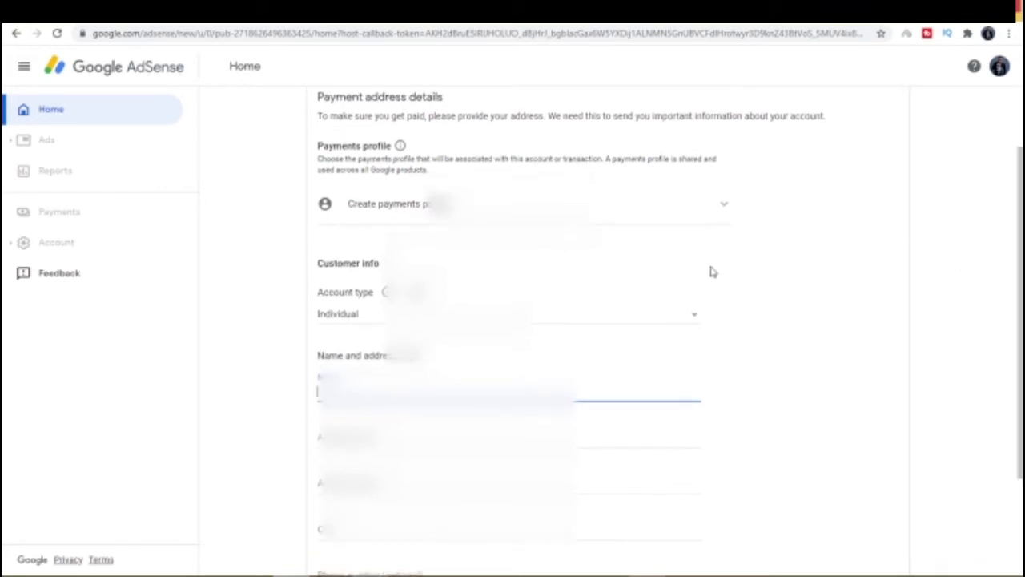
click(694, 319)
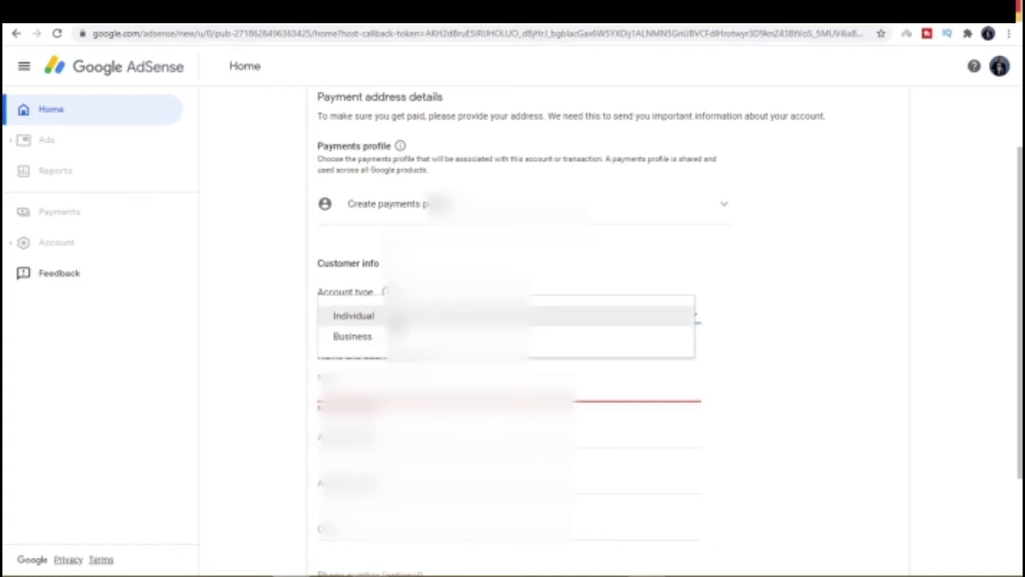
click(397, 322)
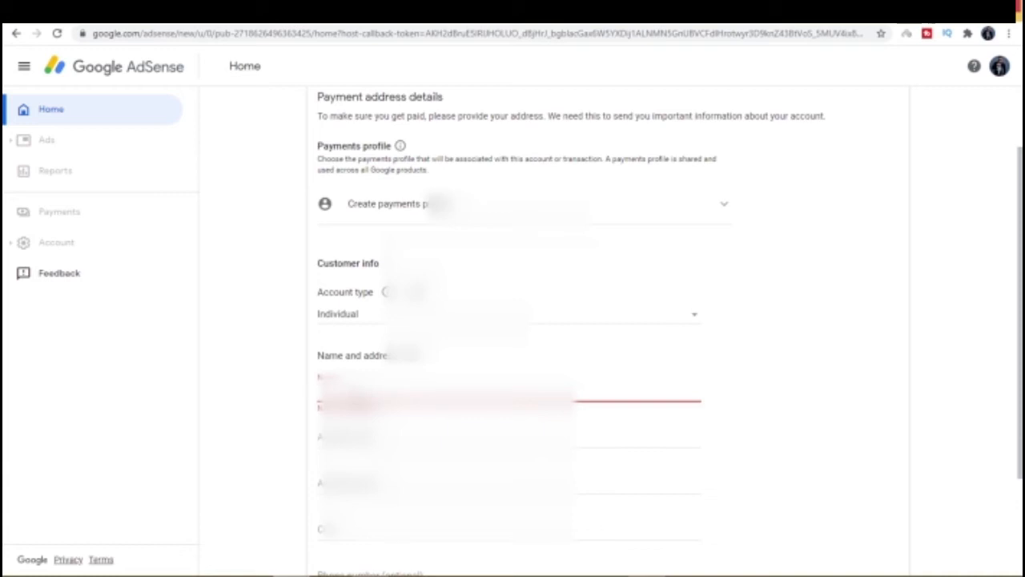
Fill in the customer's name, both address lines and the city in the payment address details
key(ctrl+v)
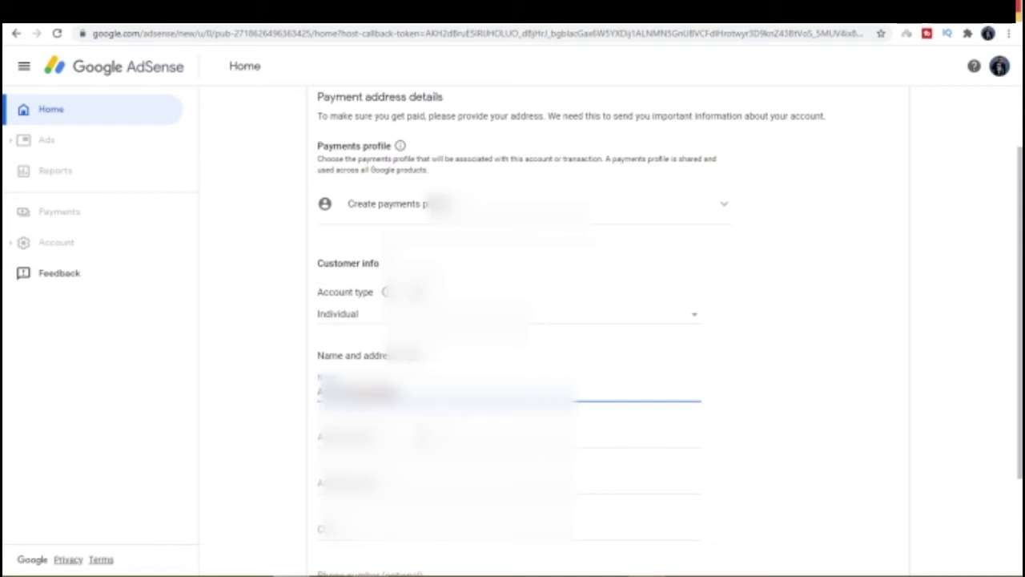
click(318, 438)
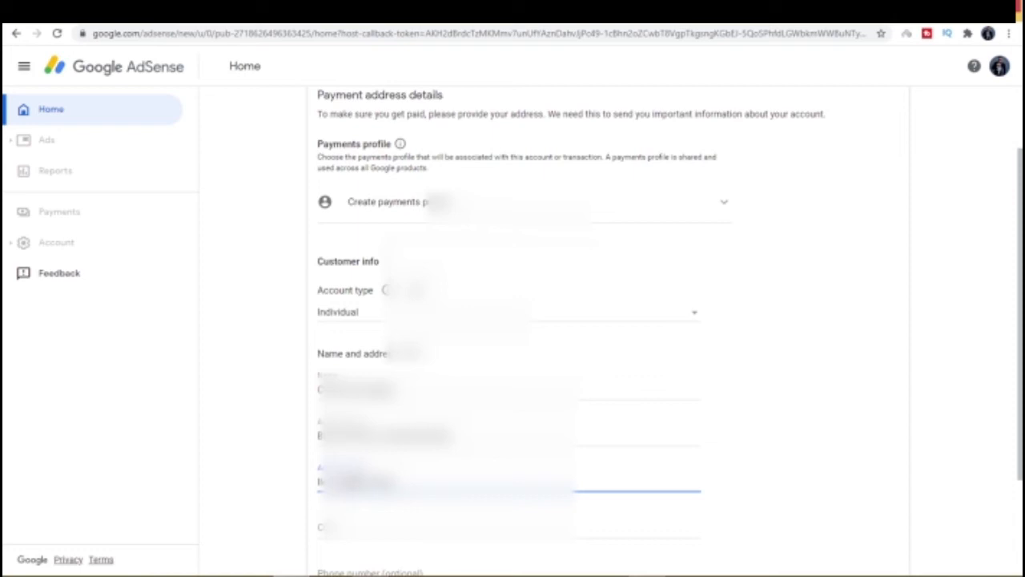
text(st)
text(re)
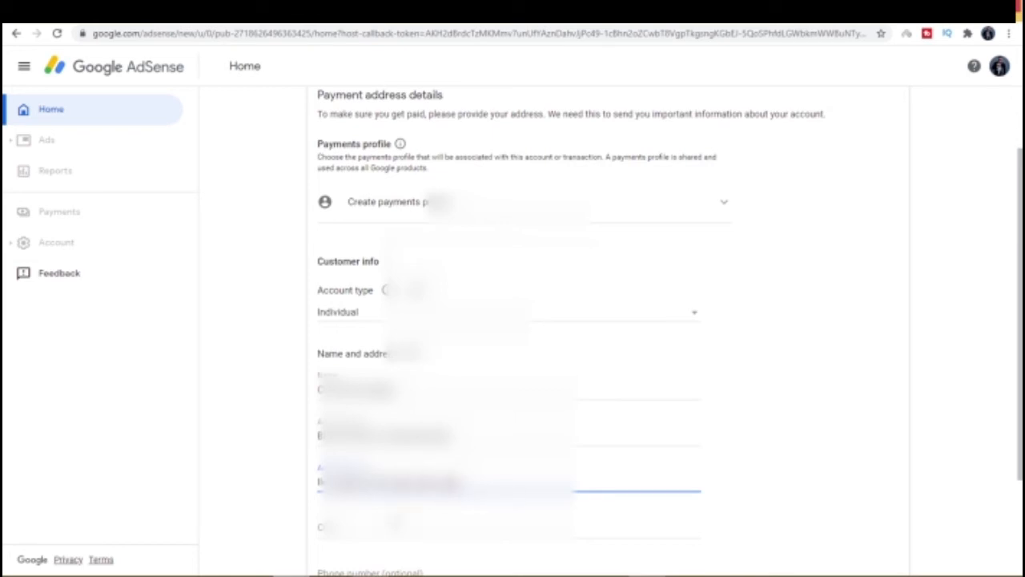
click(386, 525)
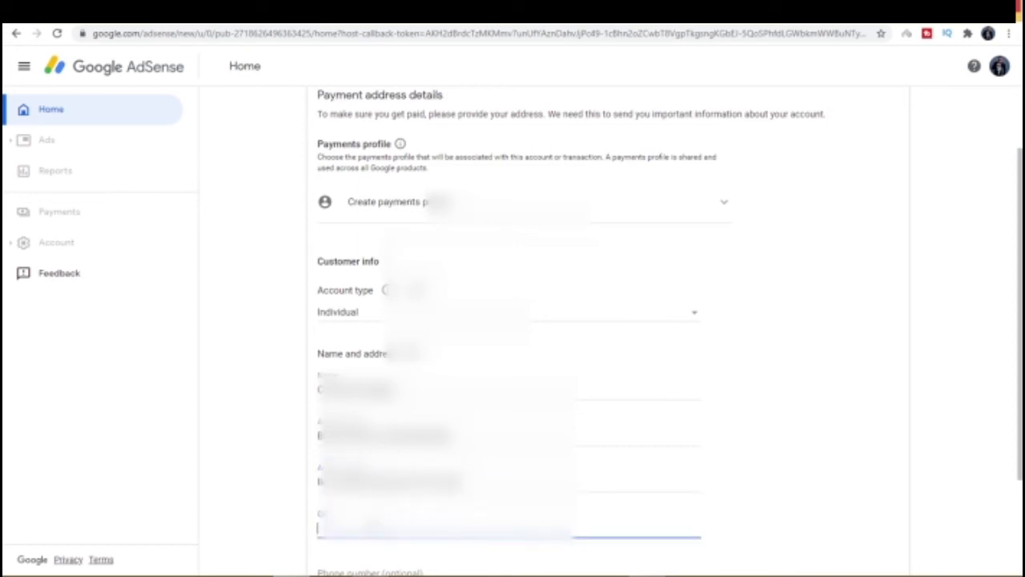
text(L)
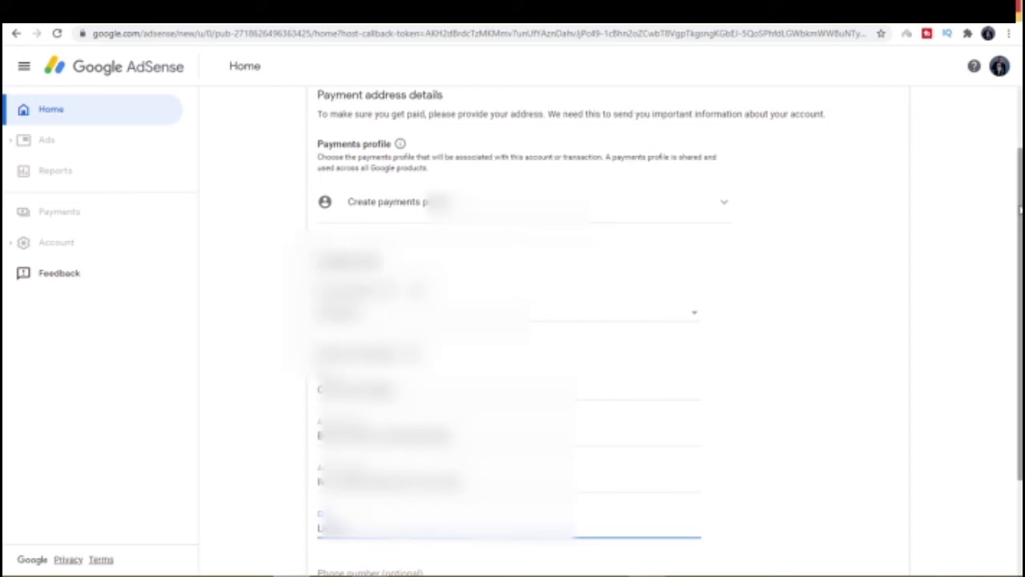
Enter the customer's phone number and submit the payment address details
scroll(948, 337, down, 1)
scroll(991, 343, down, 1)
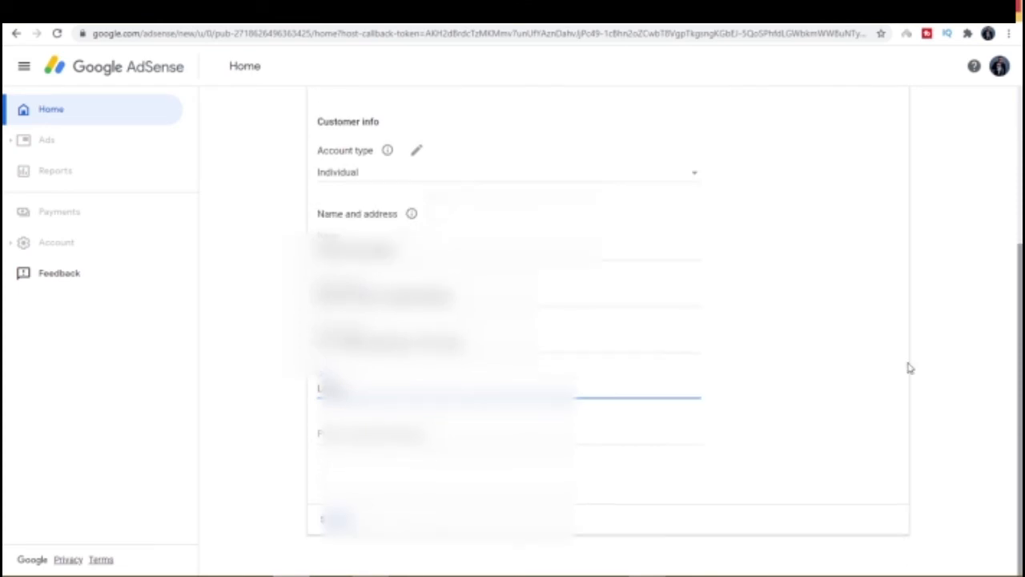
key(Tab)
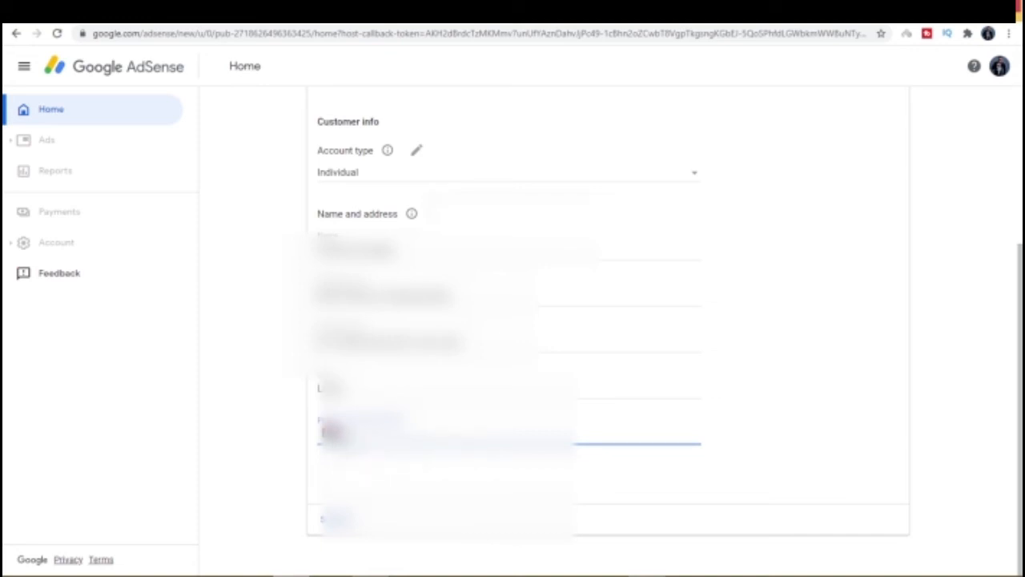
click(336, 434)
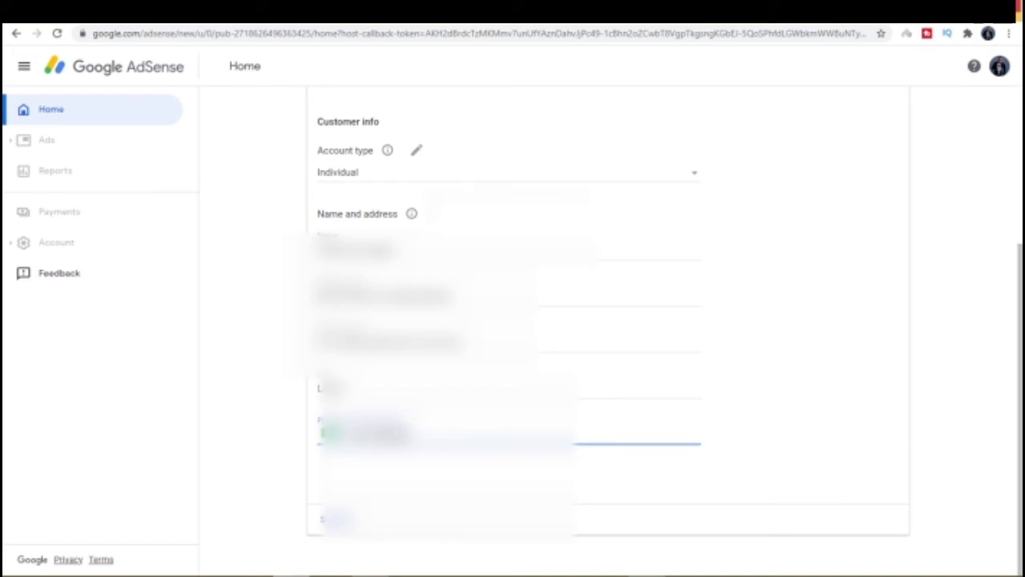
text(0)
click(767, 468)
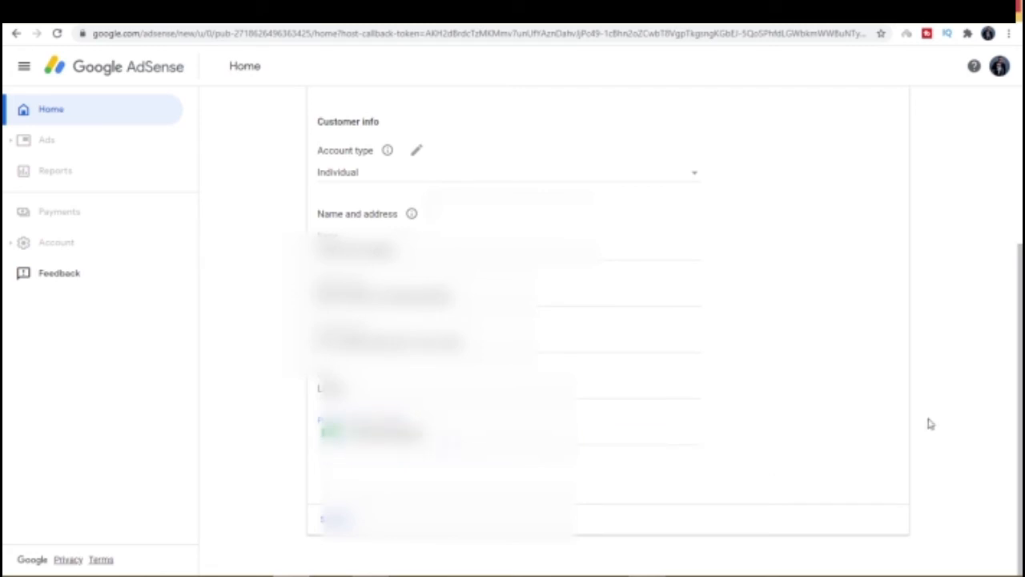
mouse_move(1021, 386)
mouse_down()
mouse_move(1023, 329)
mouse_move(1023, 387)
mouse_up()
click(337, 519)
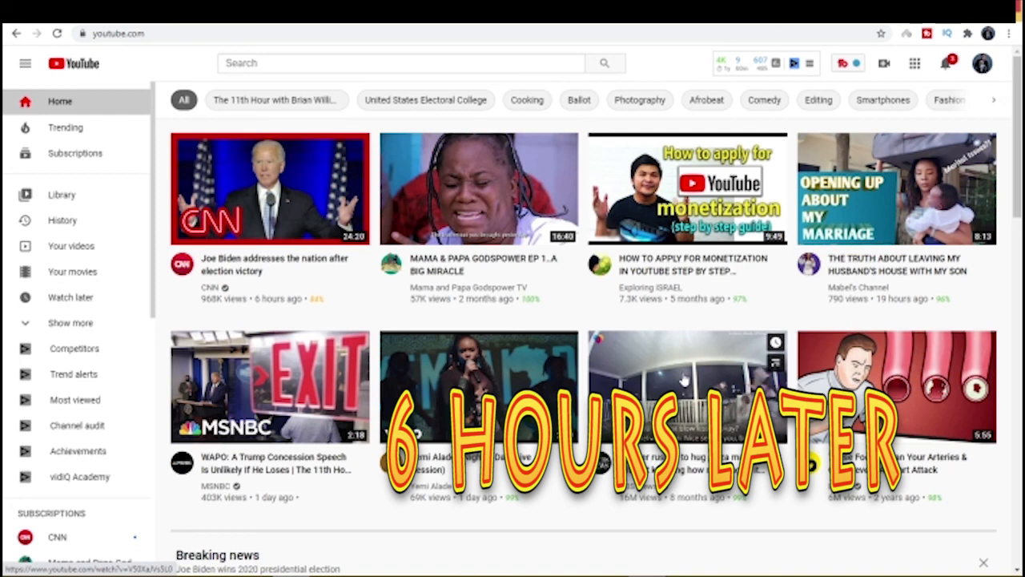
Open YouTube Studio for the signed-in channel from the YouTube home page
click(986, 69)
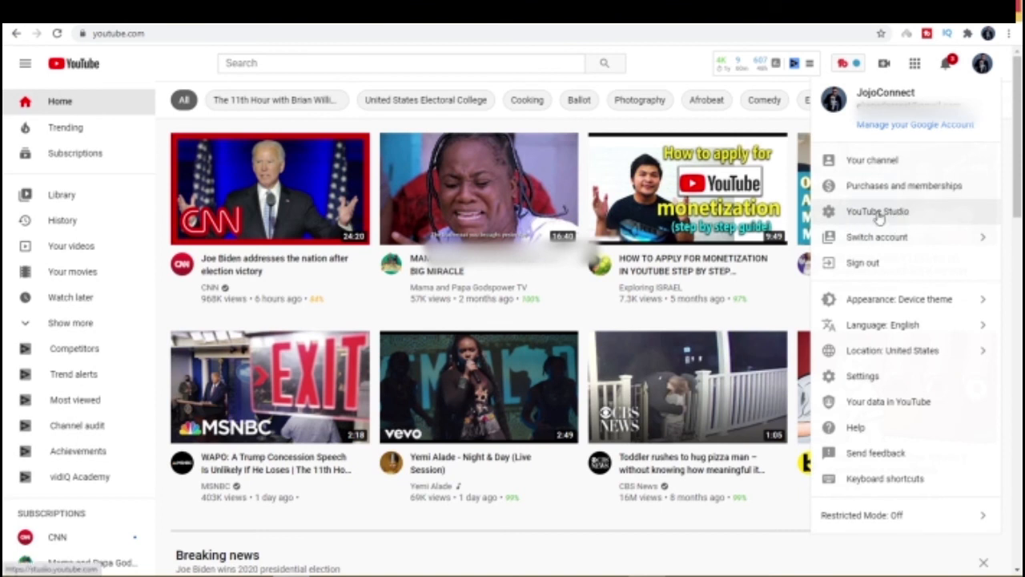
click(889, 212)
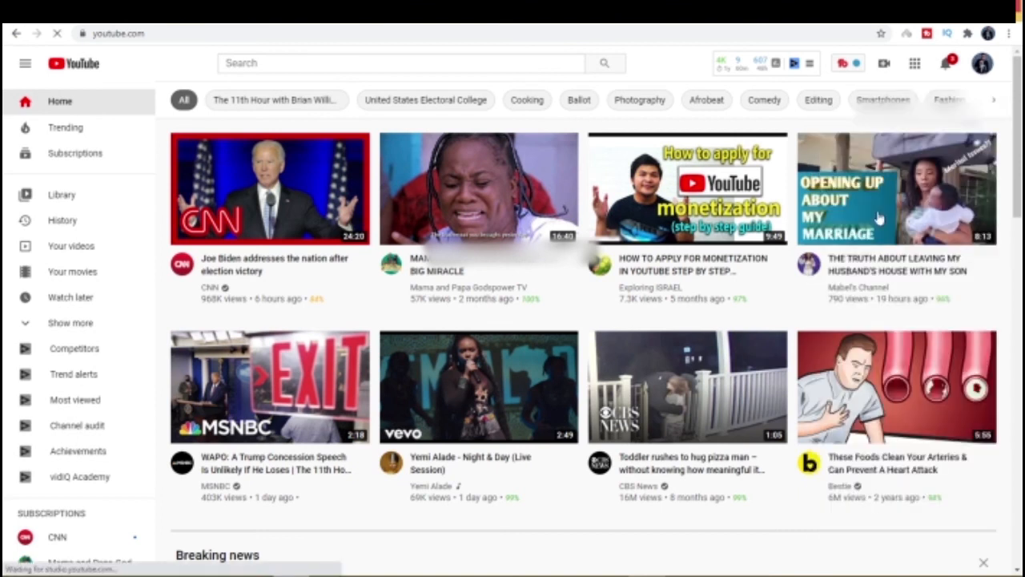